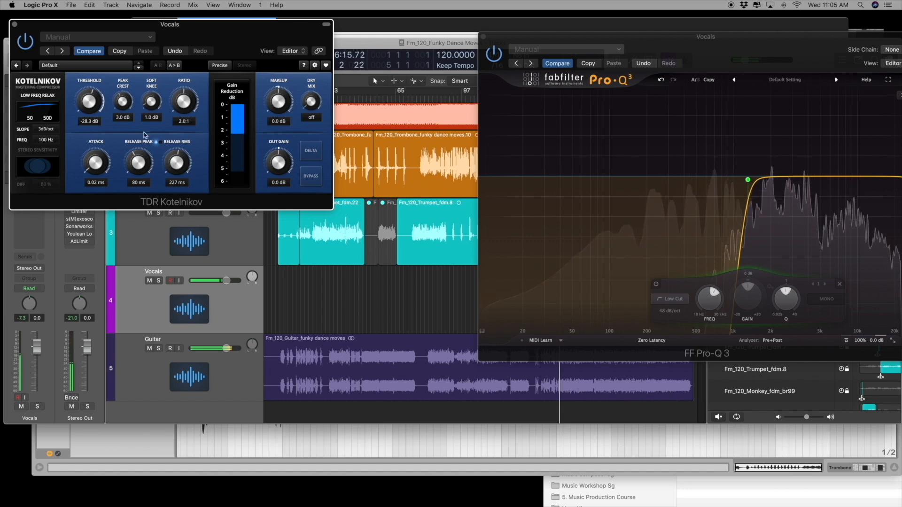
Set the Vocals compressor's ratio to 6.4:1 and its makeup gain to 16.4 dB, and close both plug-in windows.
drag(183, 117, 183, 94)
drag(279, 101, 279, 72)
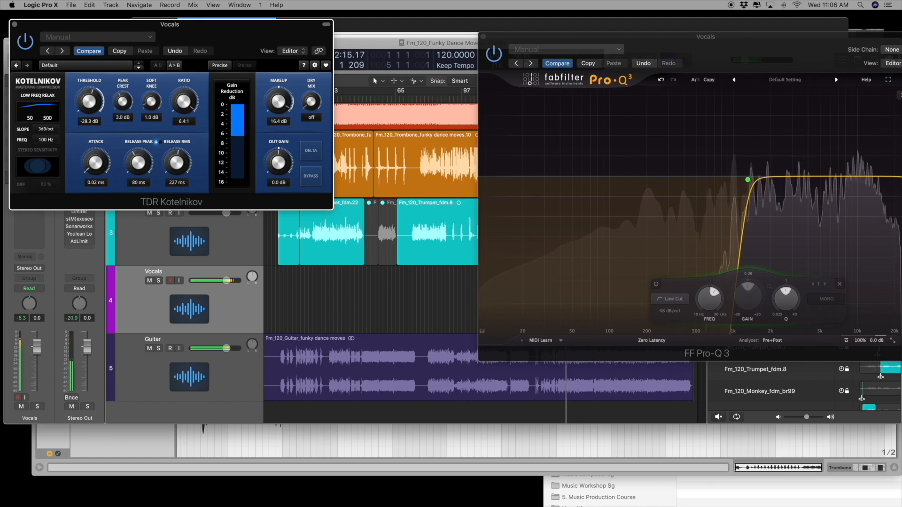
click(14, 24)
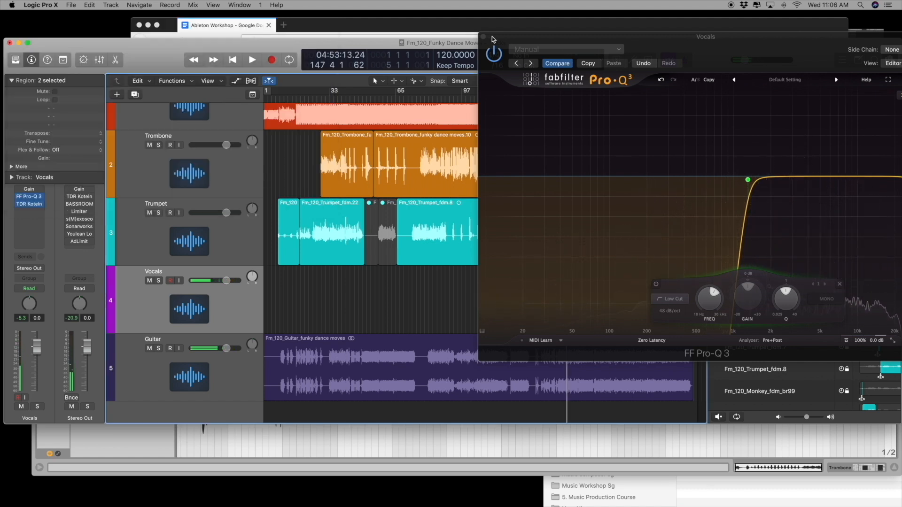
click(483, 37)
Bounce the two Vocals regions in place to a new track, with the source muted and the audio tail included in the file.
drag(502, 305, 674, 271)
key(super+Up)
key(super+Up)
key(super+Up)
scroll(380, 208, right, 2)
scroll(380, 208, left, 3)
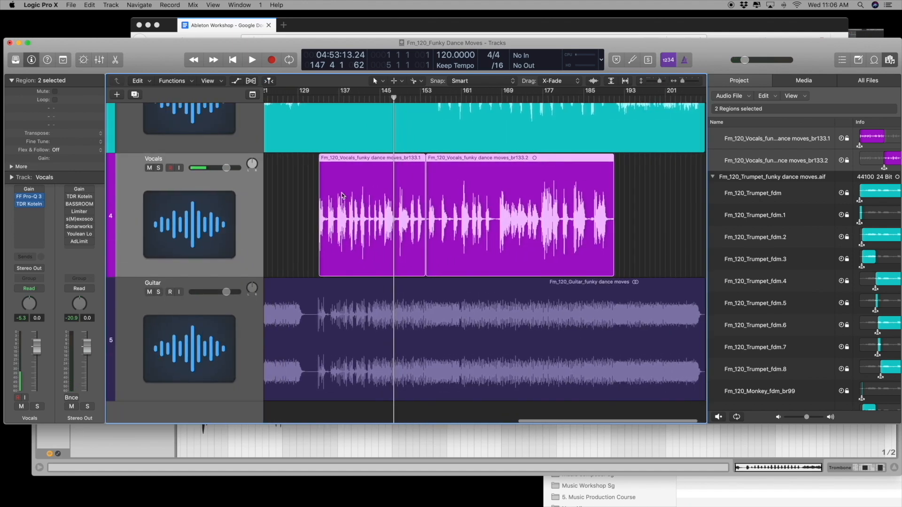
right_click(388, 163)
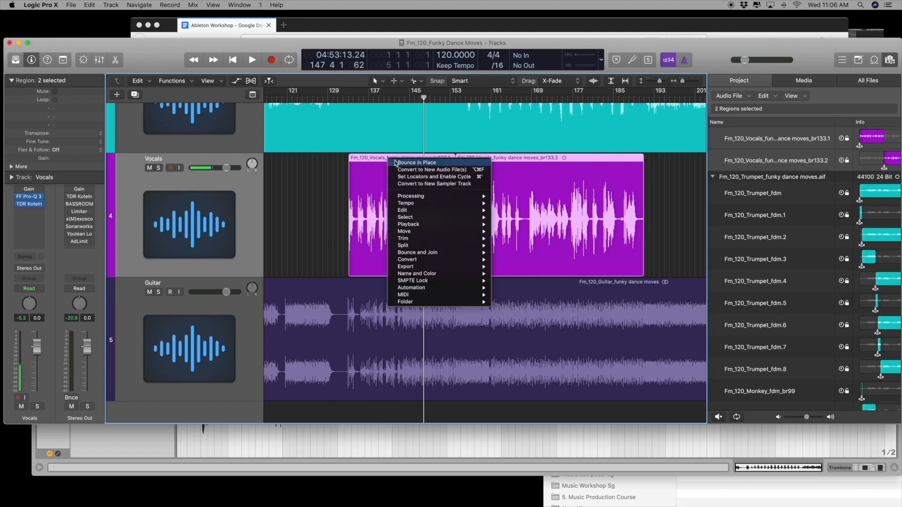
click(405, 163)
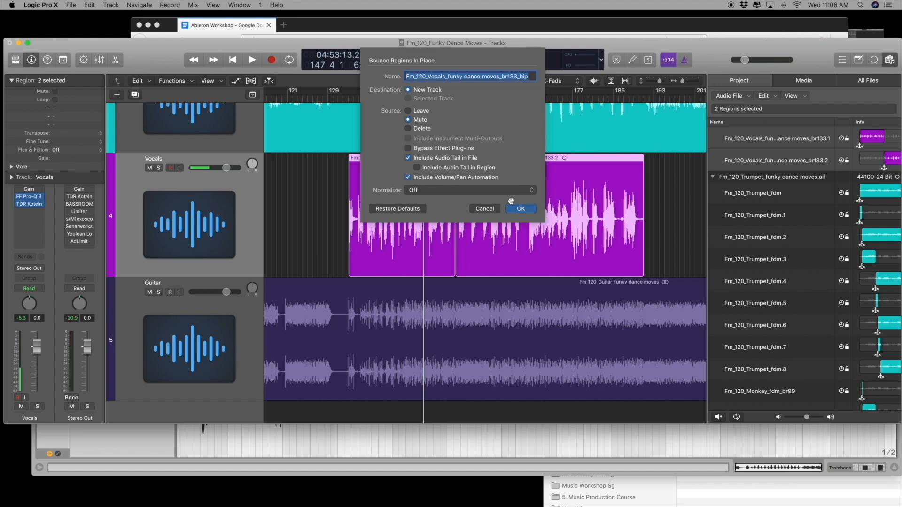
click(520, 208)
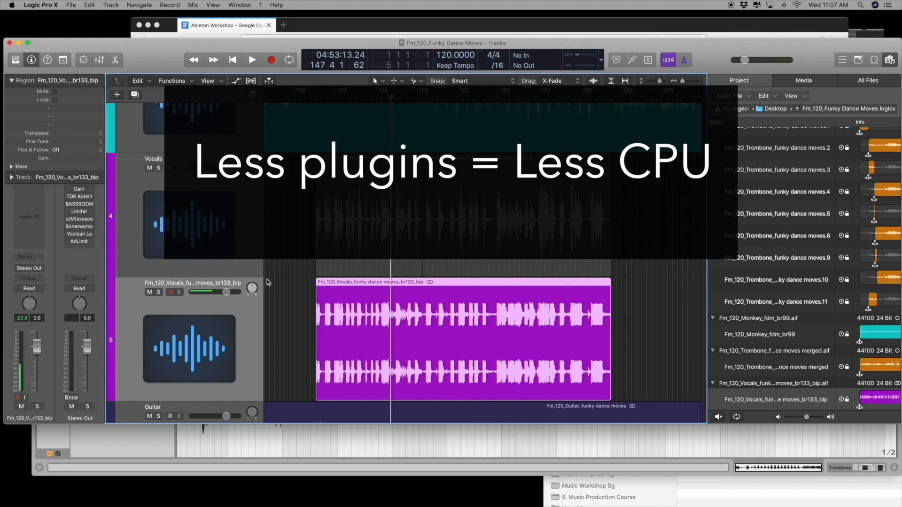
Play the bounced vocals from bar 133 and compare the plug-in inserts of the original and bounced tracks.
click(316, 98)
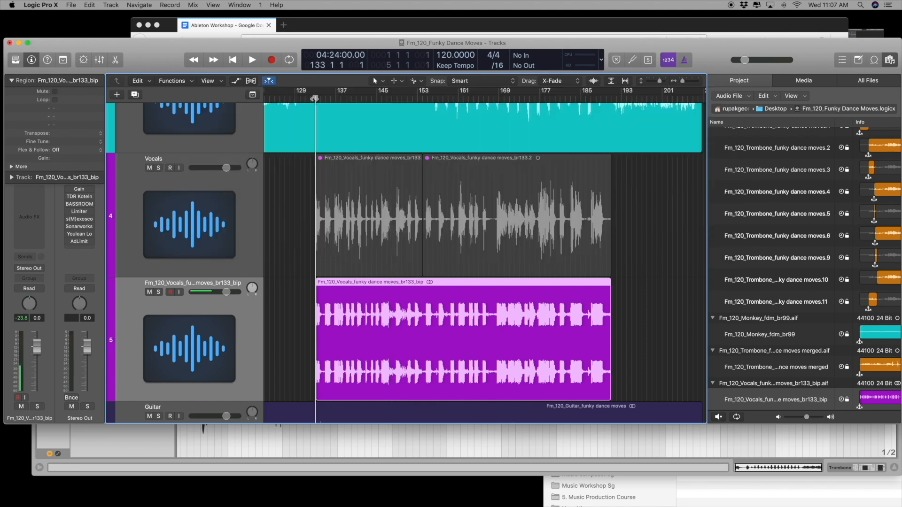
key(space)
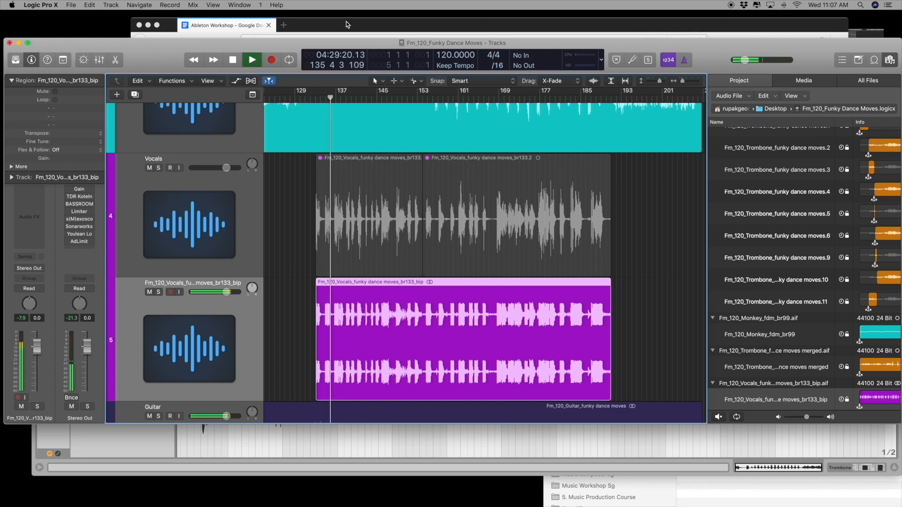
key(space)
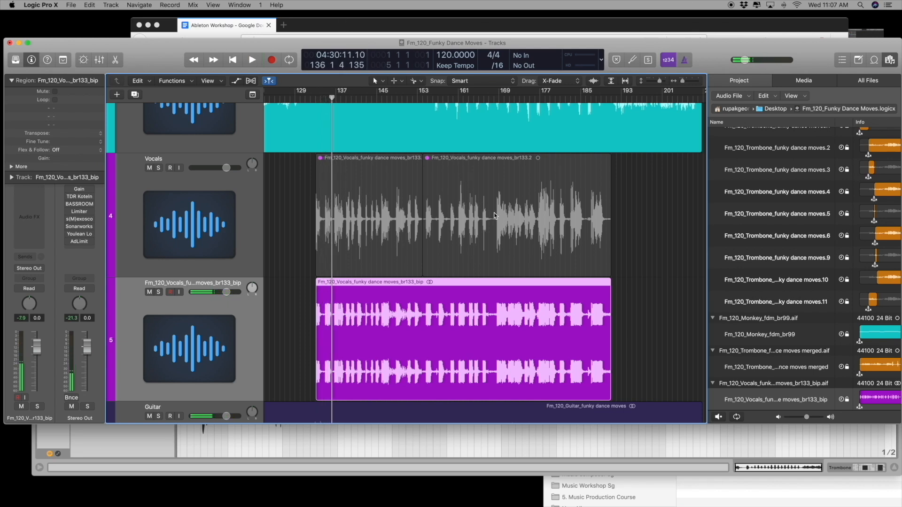
click(239, 240)
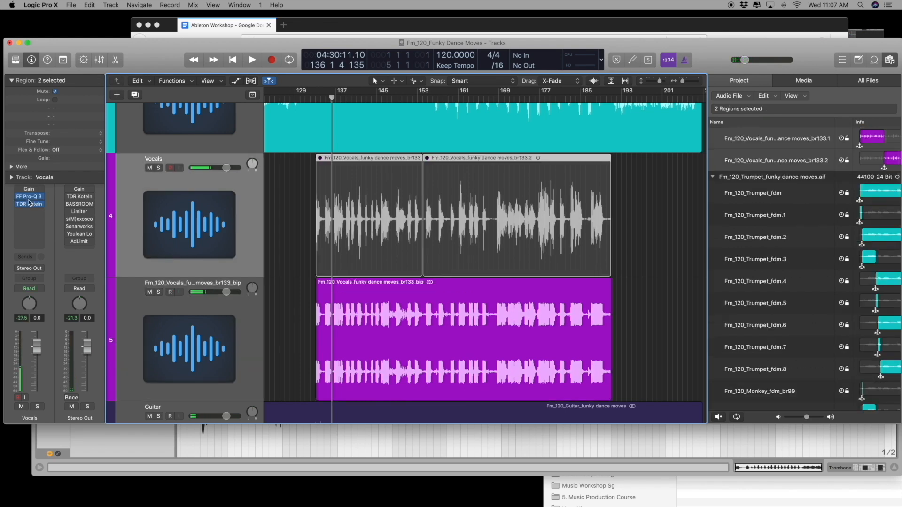
click(210, 339)
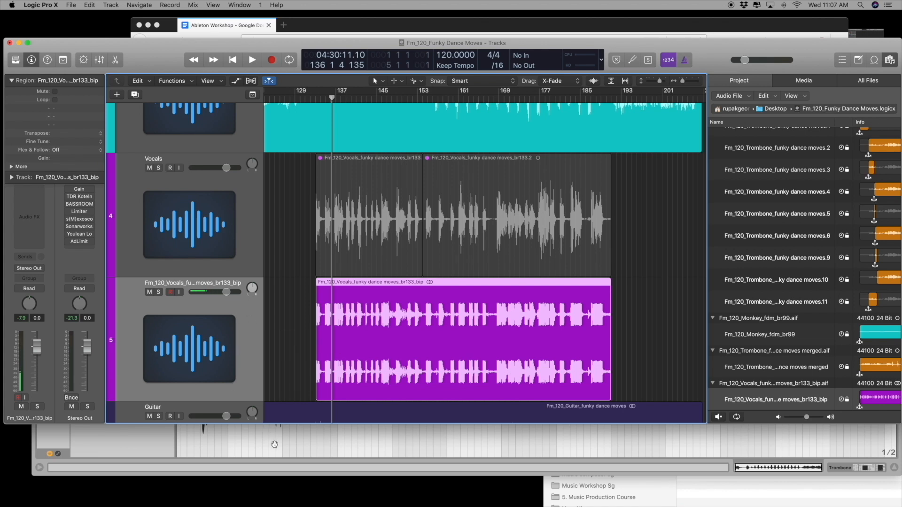
Switch to Ableton Live and add an EQ Eight to the Trumpet track, with its low cut at about 278 Hz.
click(274, 445)
click(534, 29)
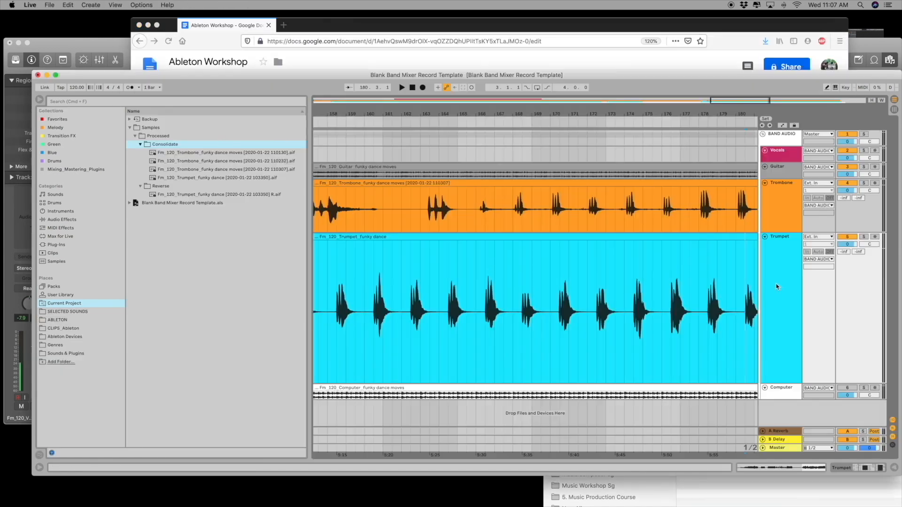
click(778, 286)
drag(490, 114, 489, 80)
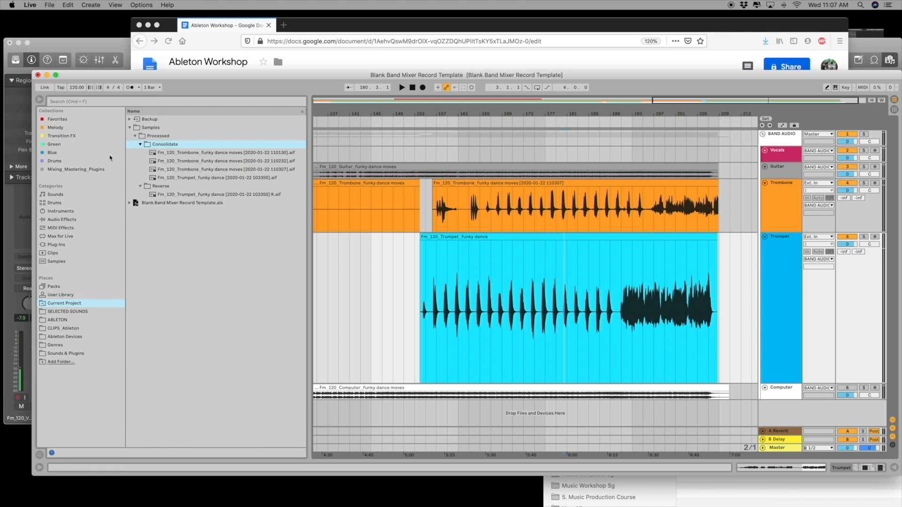
click(71, 221)
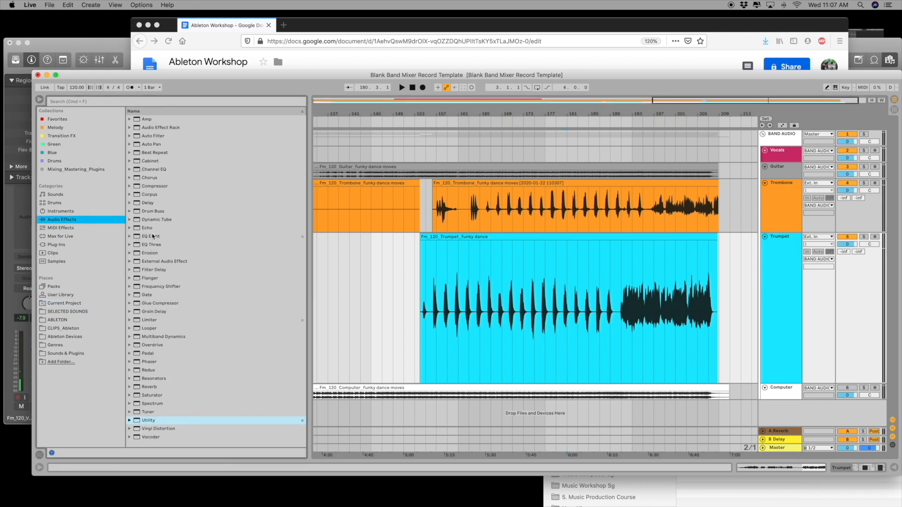
drag(156, 238, 460, 270)
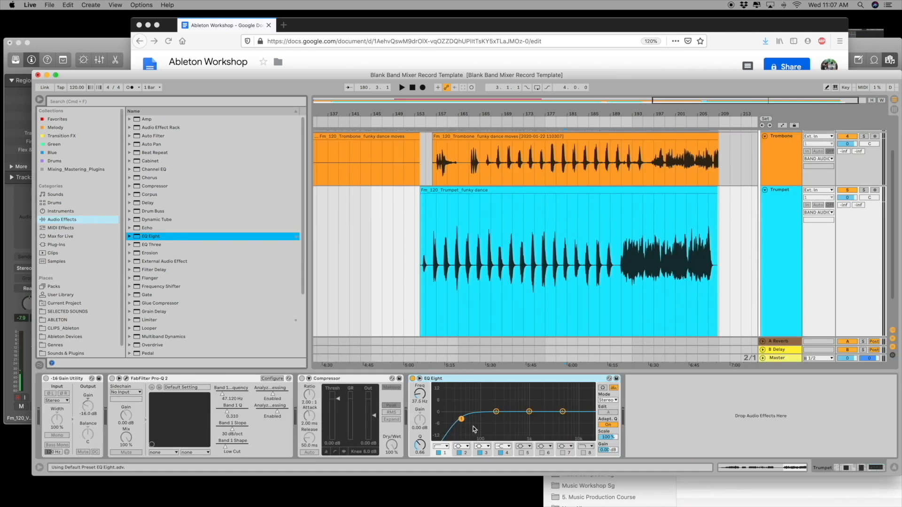
drag(461, 419, 559, 418)
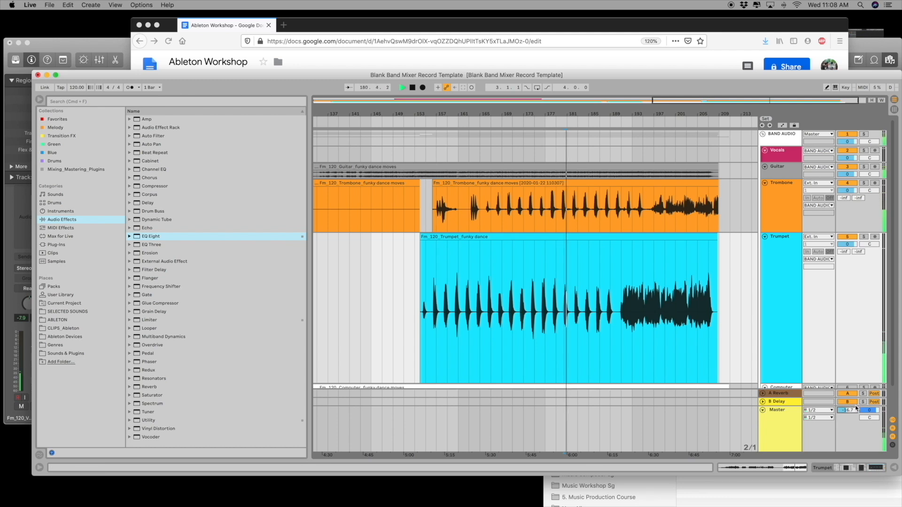
Lower the master volume and solo the Trumpet track.
drag(849, 410, 851, 426)
click(564, 311)
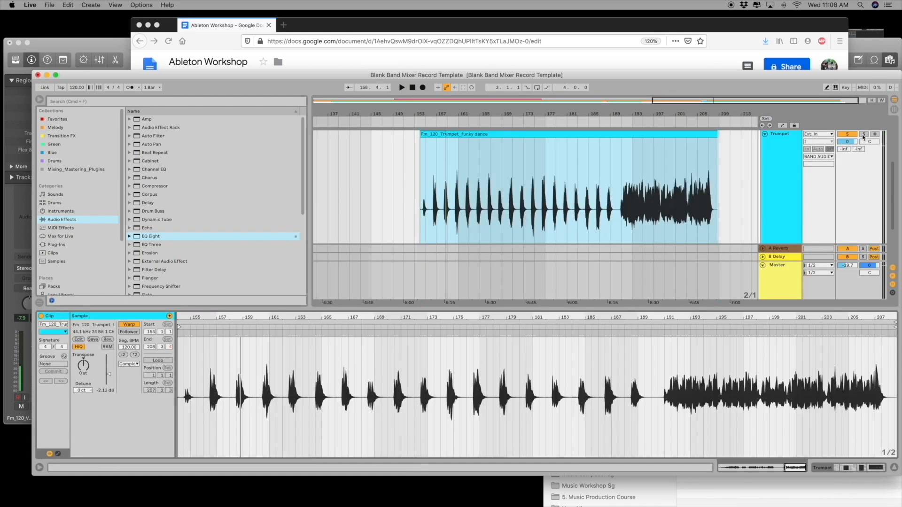
click(864, 135)
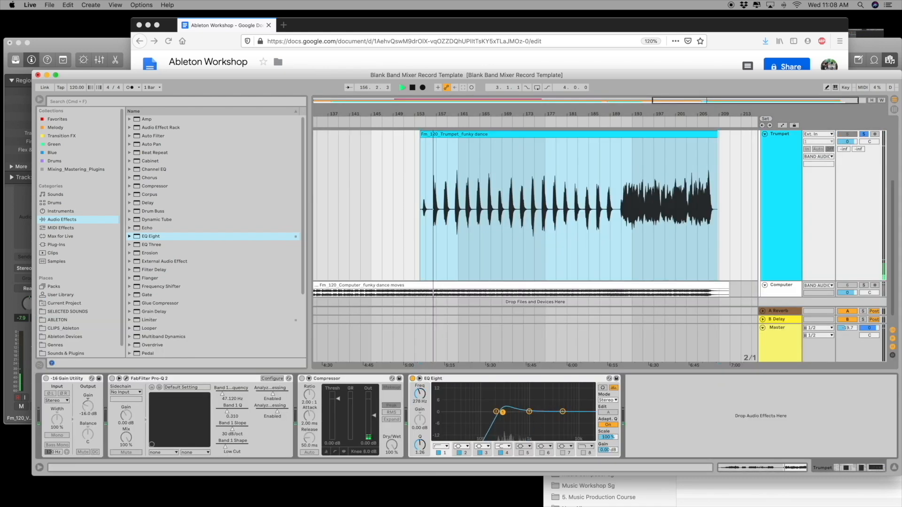
Enable the Trumpet track's Compressor and raise the EQ Eight low cut to about 3.16 kHz during playback.
drag(503, 412, 535, 417)
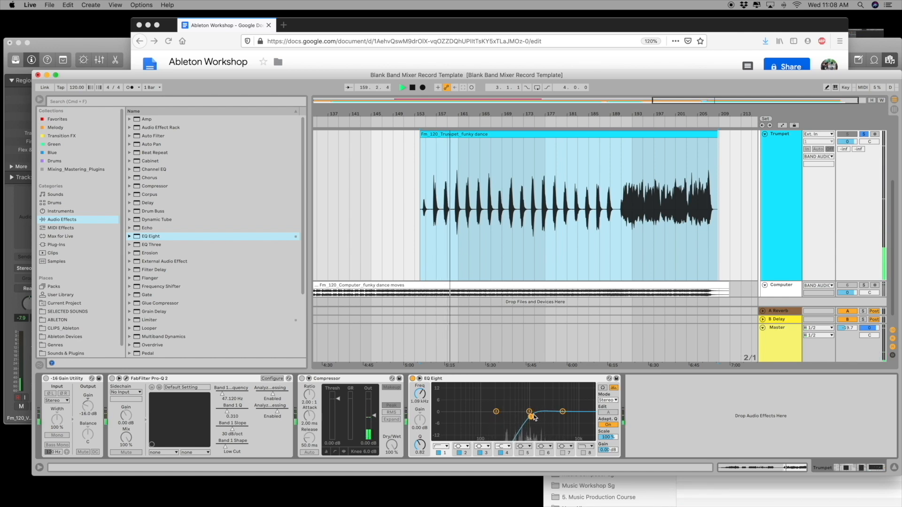
click(302, 379)
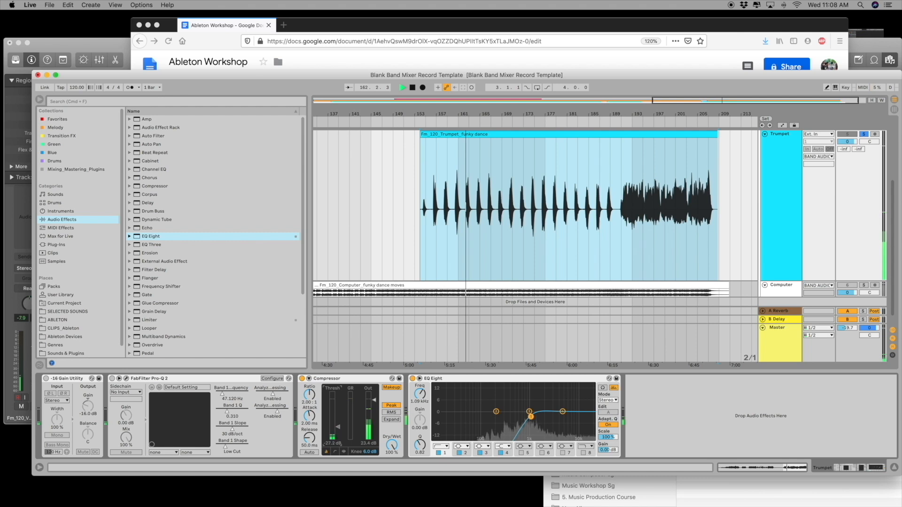
drag(531, 417, 553, 416)
key(space)
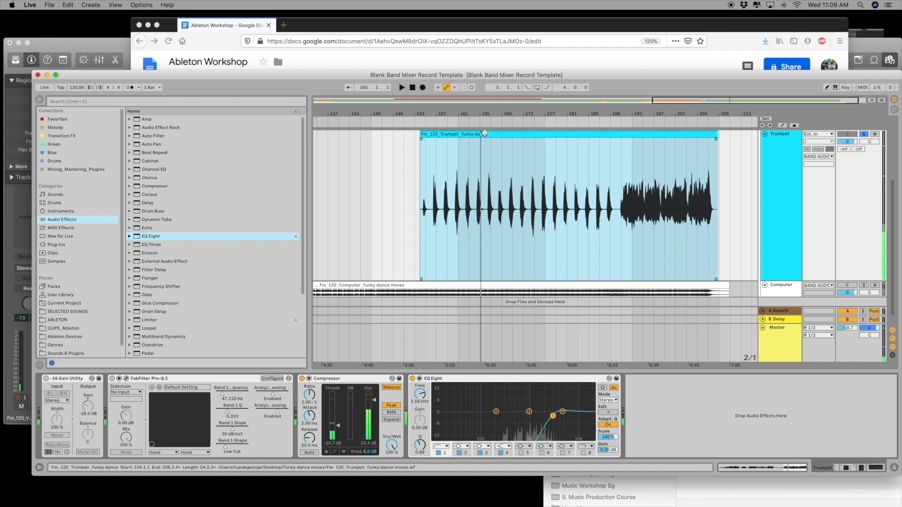
Insert a new audio track below the Trumpet track and set its audio input to Trumpet.
click(780, 206)
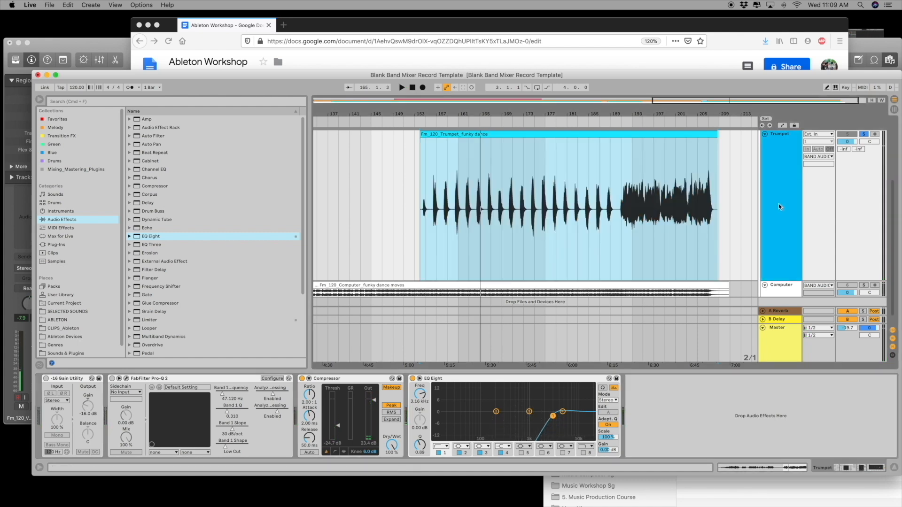
key(super+t)
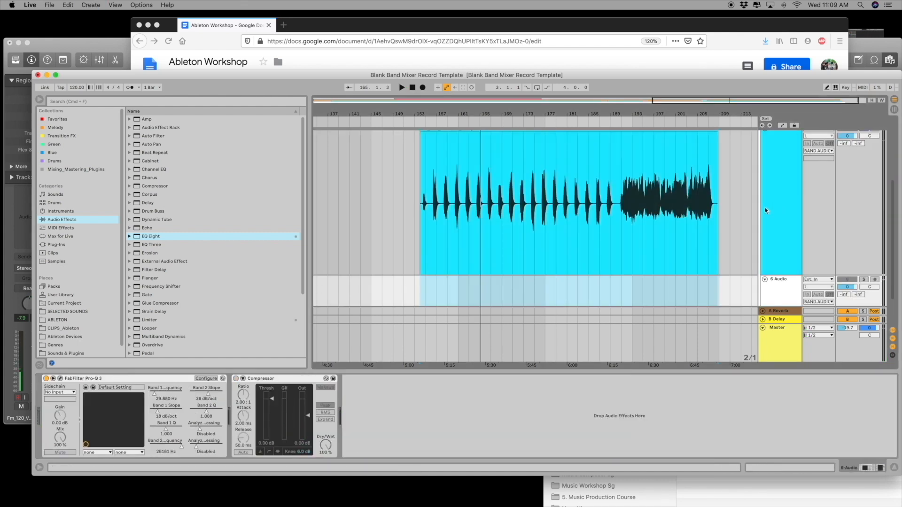
click(782, 291)
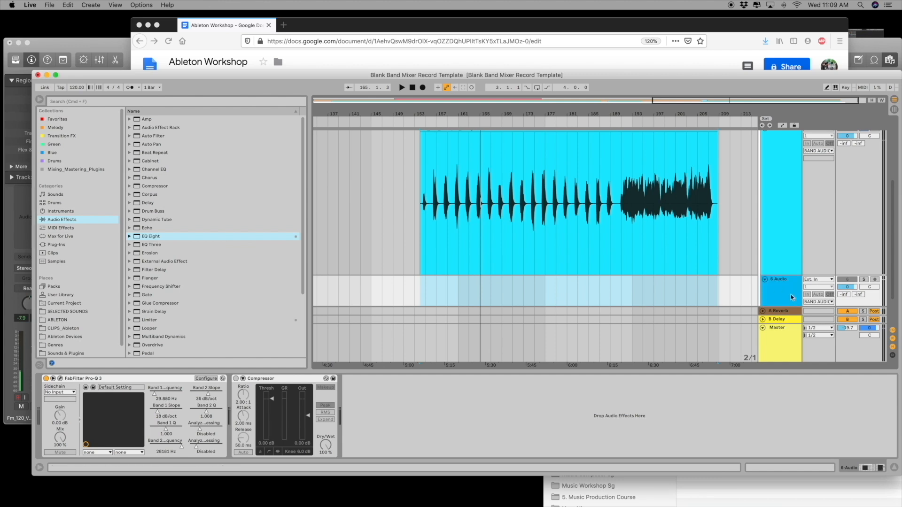
click(824, 280)
click(824, 189)
scroll(817, 202, up, 2)
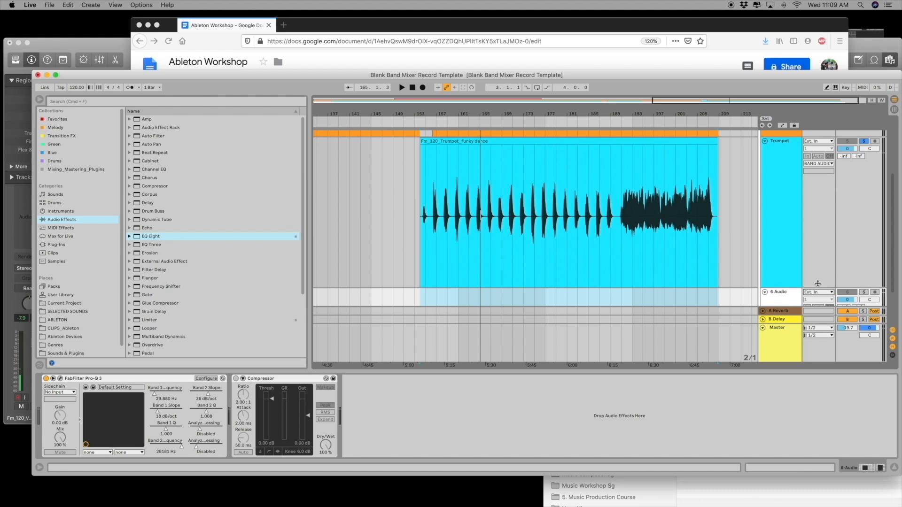
click(820, 293)
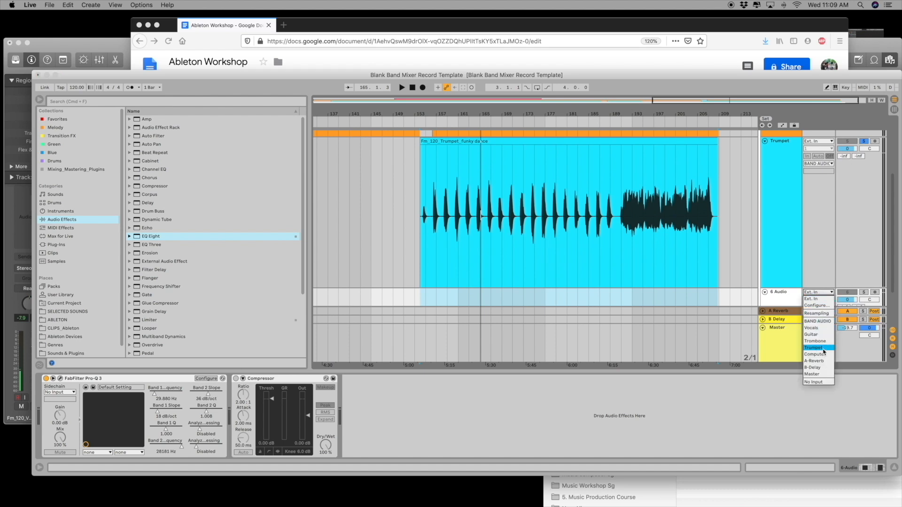
click(824, 352)
Enable punch-in and punch-out and match their range to the Trumpet clip, with looping turned off.
click(420, 301)
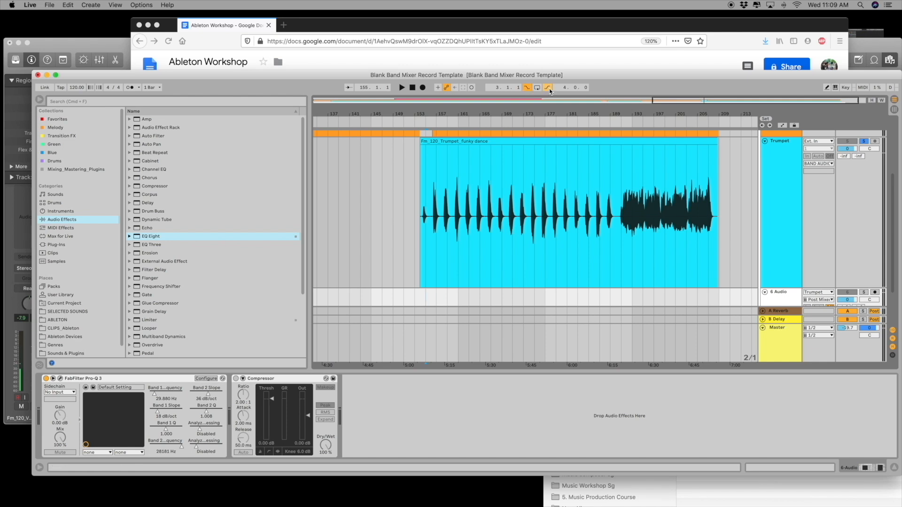
click(511, 142)
key(super+l)
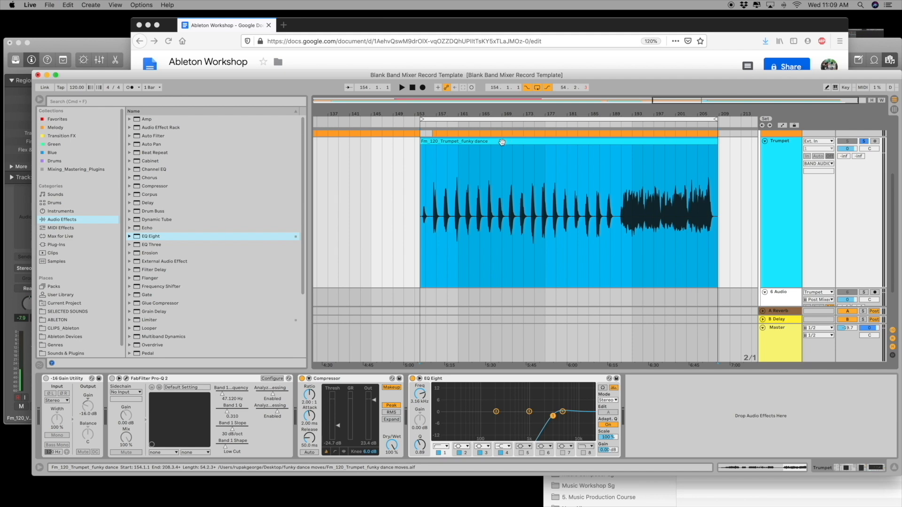
click(537, 87)
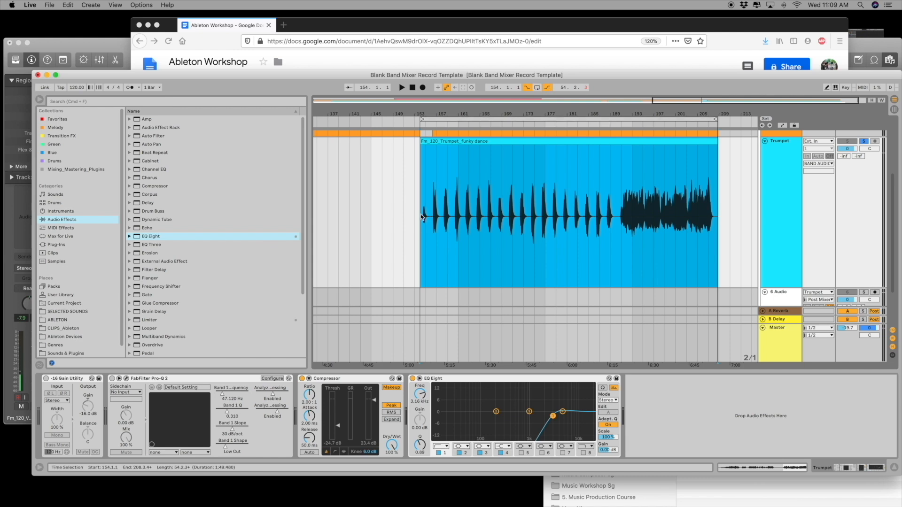
Arm the 6 Audio track and record several bars of the processed Trumpet signal onto it, starting from bar 153.
click(421, 299)
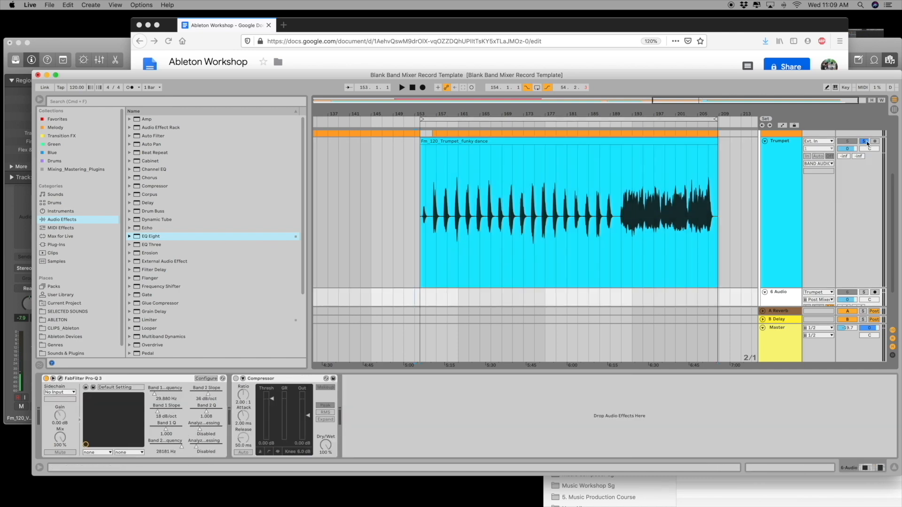
click(876, 293)
click(415, 302)
click(423, 88)
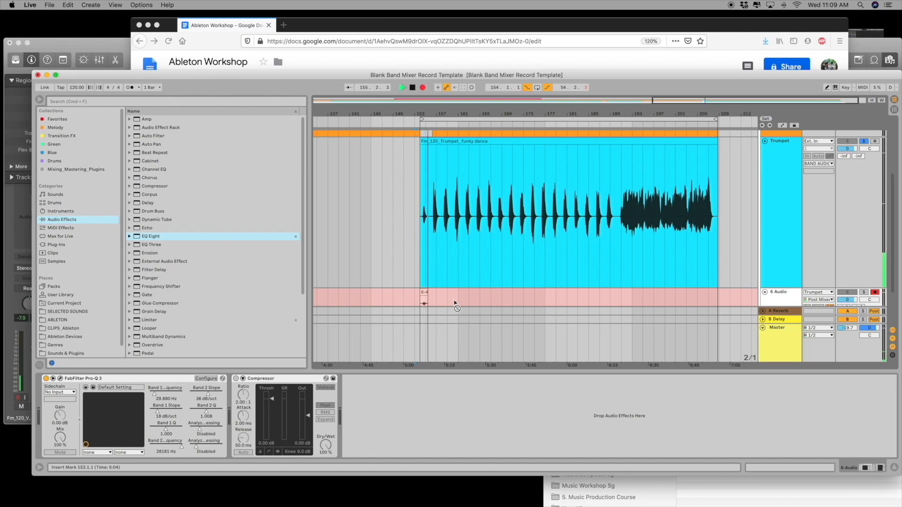
scroll(451, 303, down, 4)
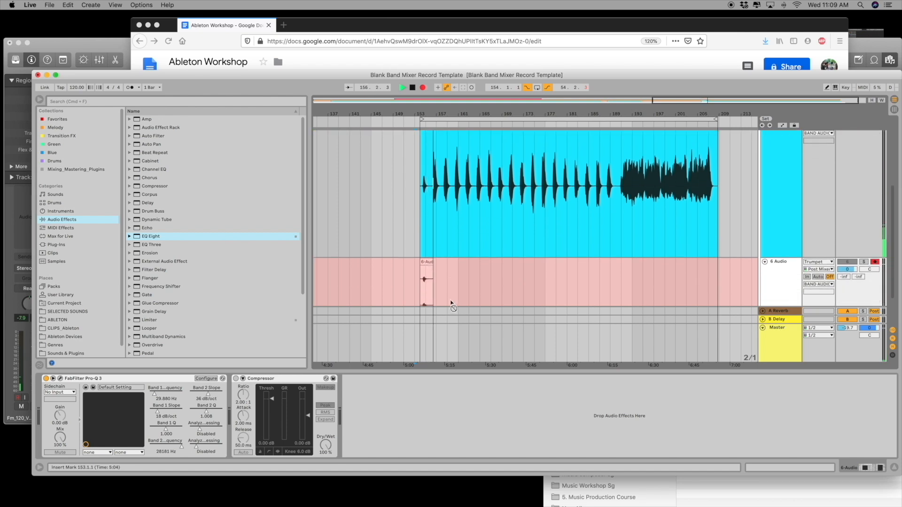
scroll(747, 236, up, 4)
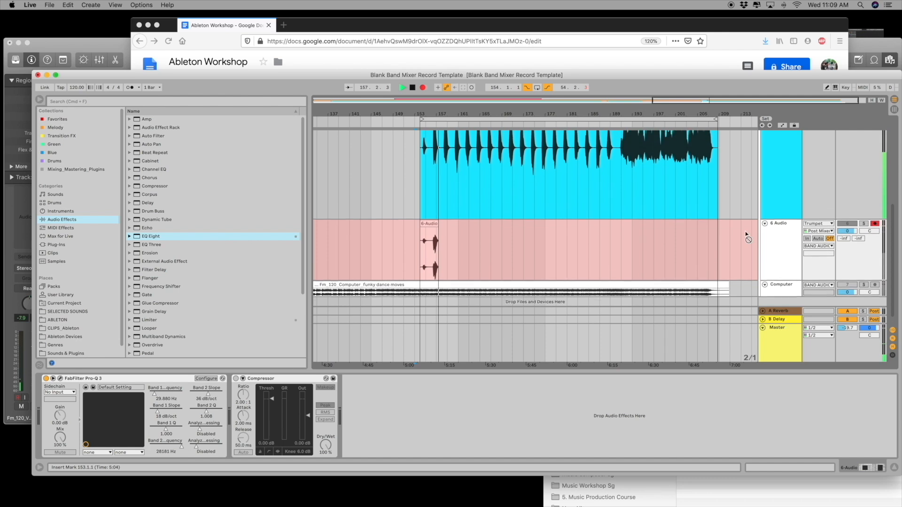
scroll(747, 233, down, 3)
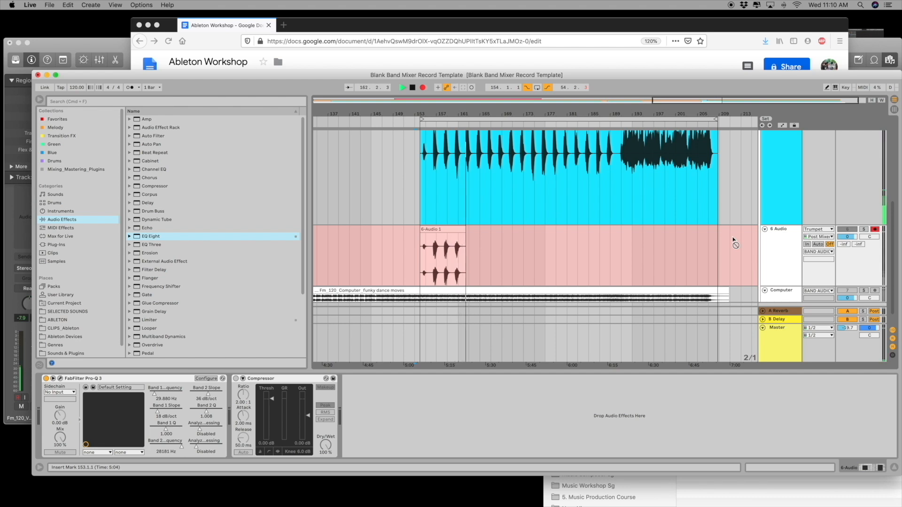
key(space)
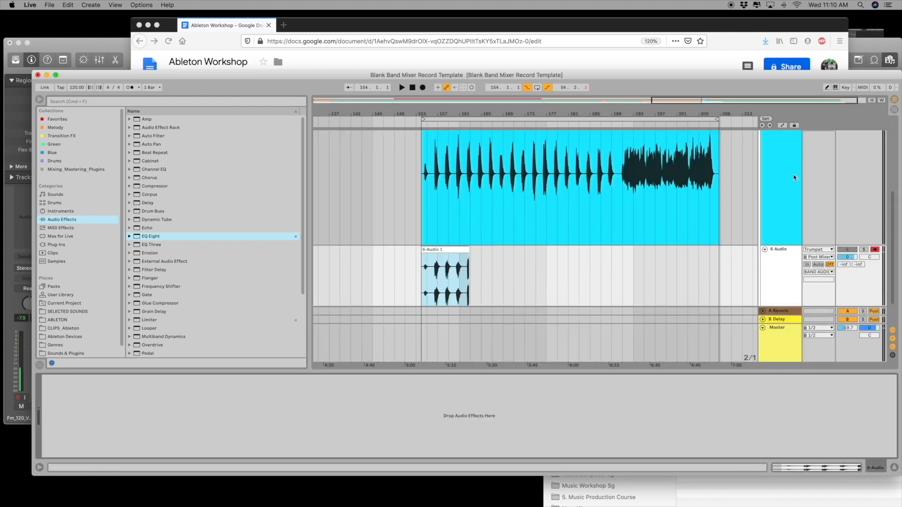
Play back the clip recorded on the 6 Audio track with that track soloed.
click(794, 177)
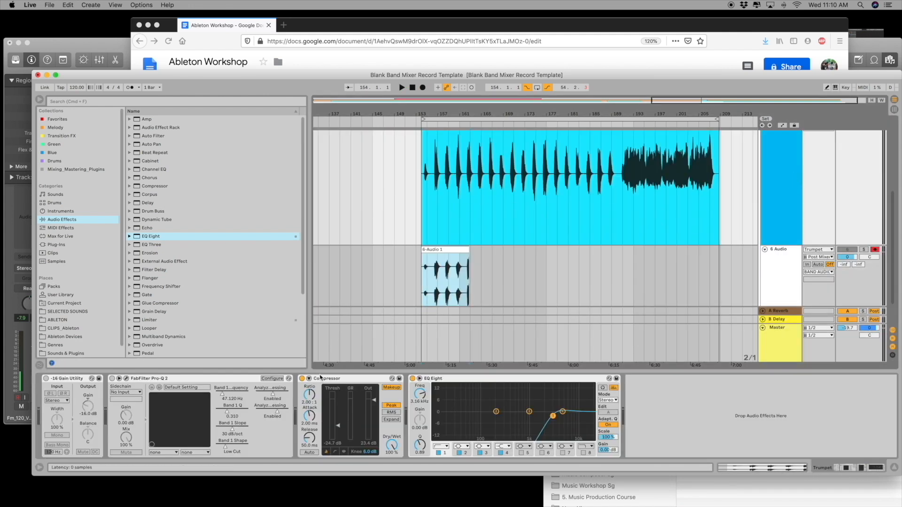
click(448, 252)
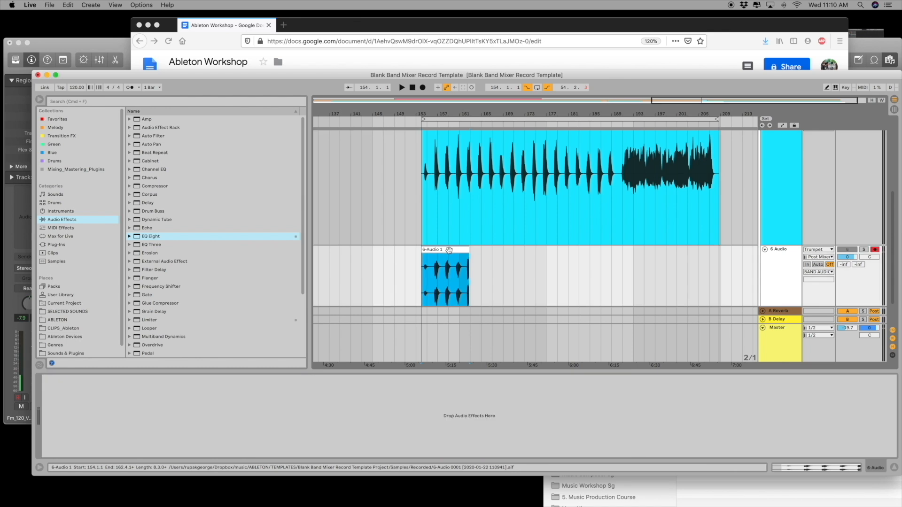
key(space)
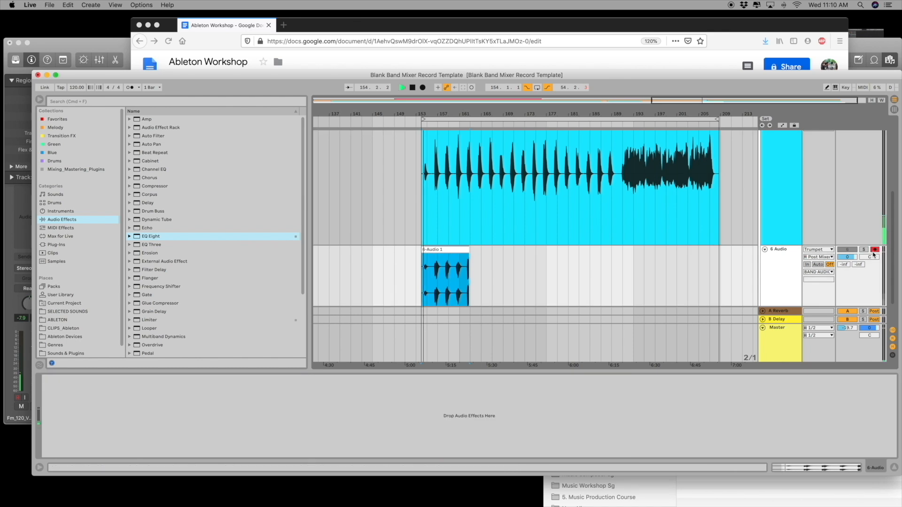
click(864, 249)
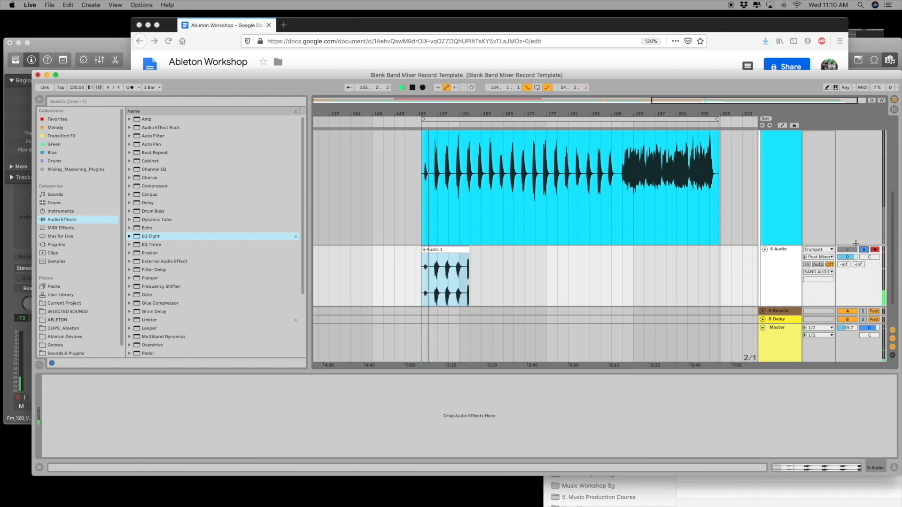
Reveal the file of the recorded 6-Audio clip in the browser.
scroll(860, 242, up, 3)
scroll(860, 243, down, 3)
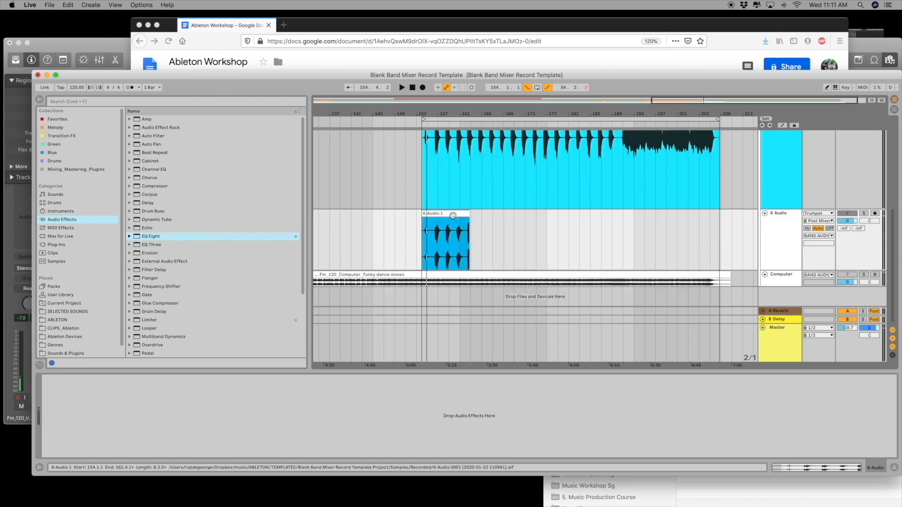
right_click(454, 217)
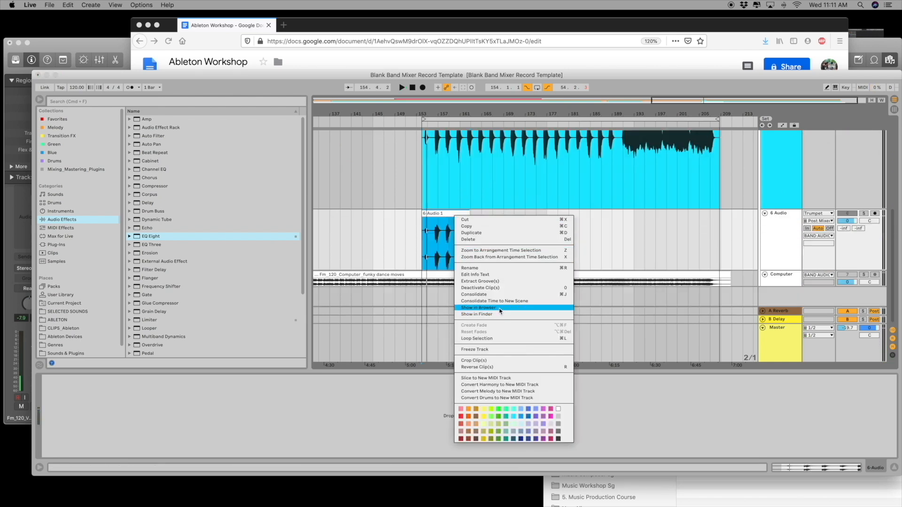
click(500, 310)
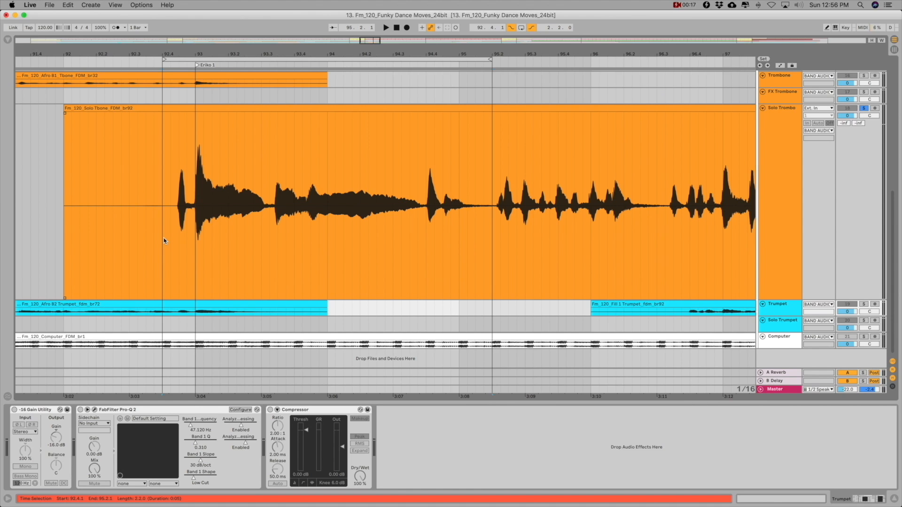
Insert a new audio track below the Solo Trombone track and name it Processed audio.
click(796, 163)
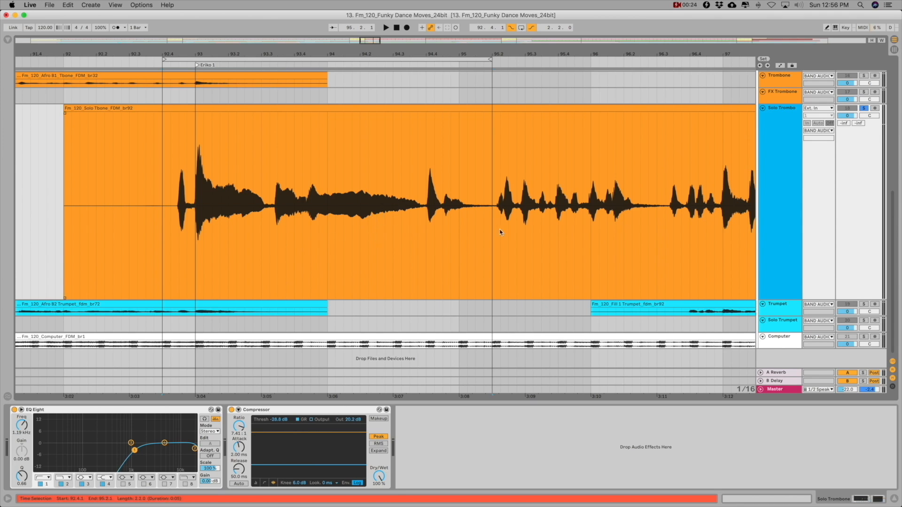
key(super+t)
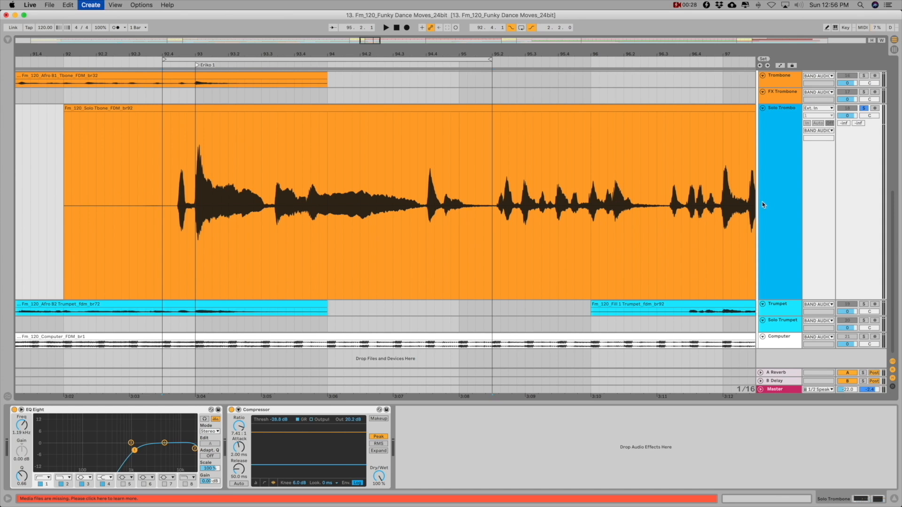
key(super+r)
text(P)
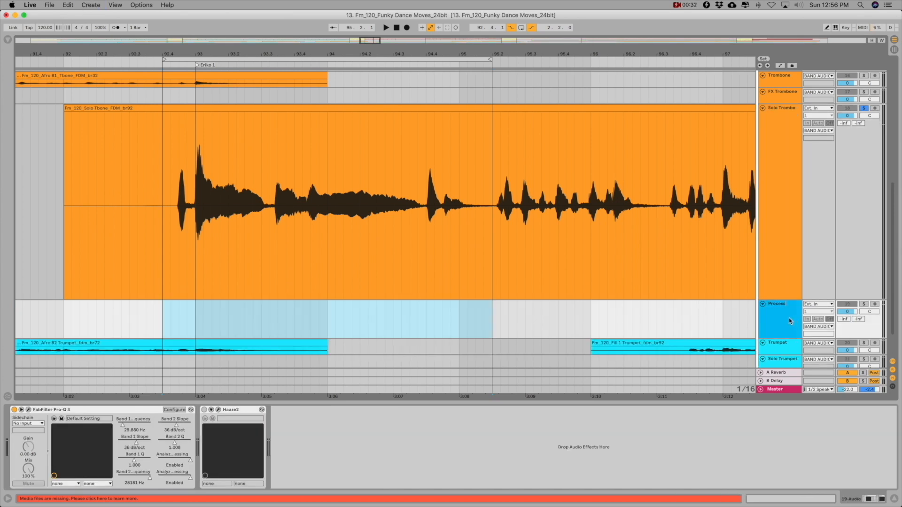
key(Return)
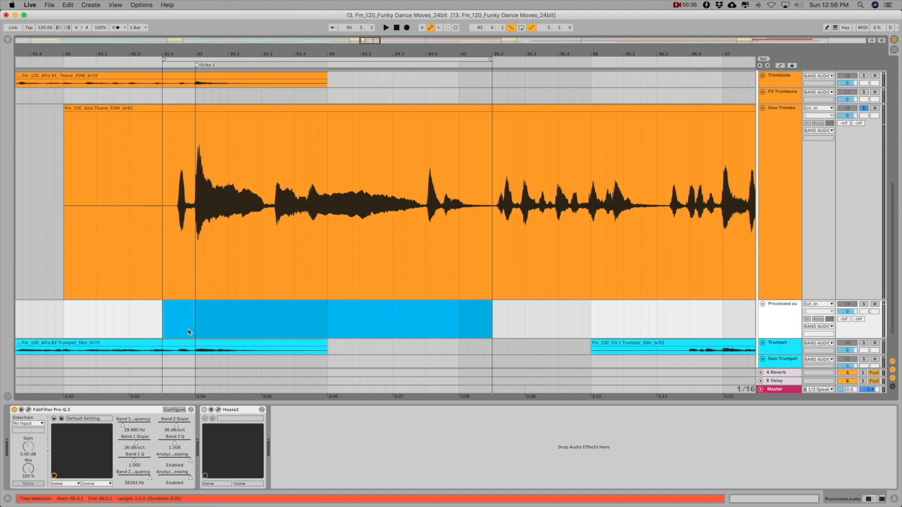
Set the punch range to two bars from 92.4.1 with looping off, and place the insert marker at its start.
drag(162, 328, 424, 322)
key(super+l)
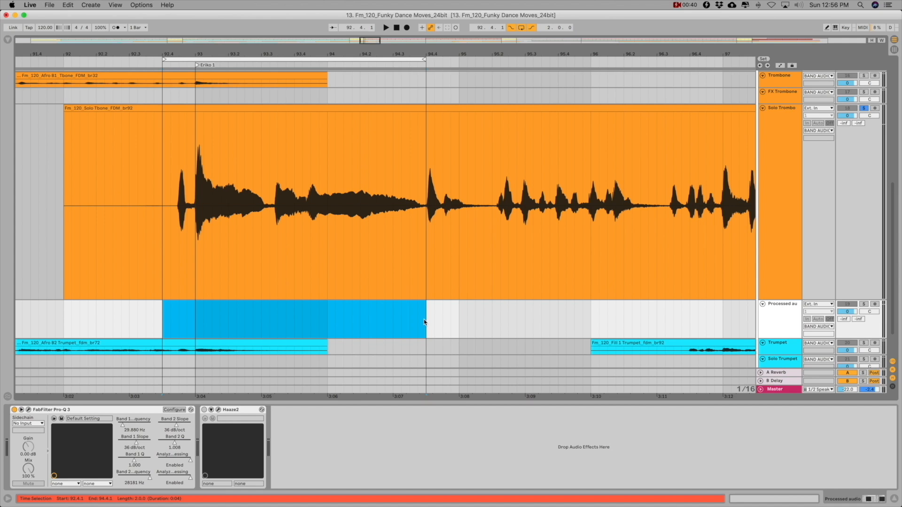
click(521, 27)
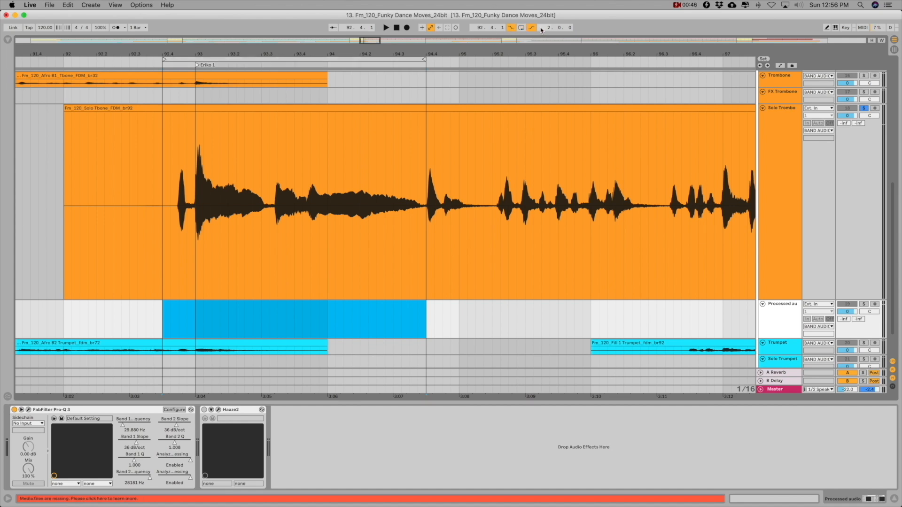
click(174, 324)
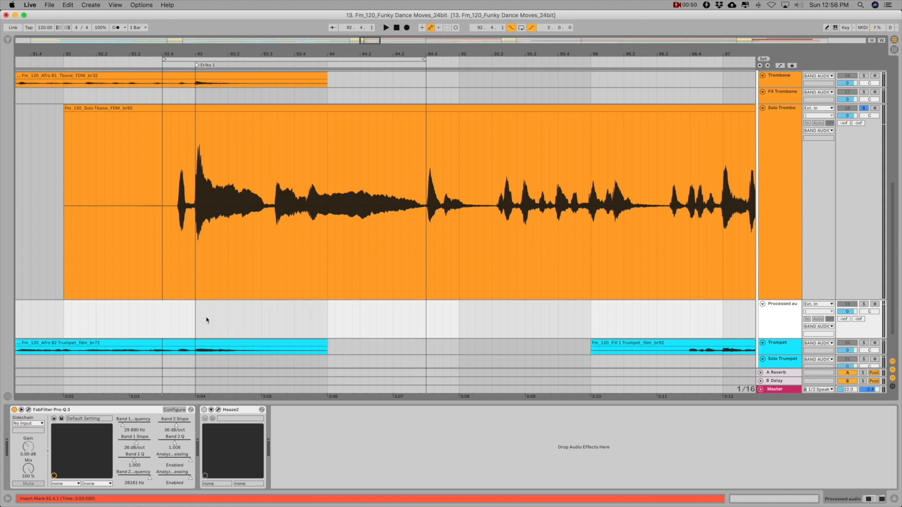
Turn off the Solo Trombone track's solo and look over the other tracks in the session.
click(864, 109)
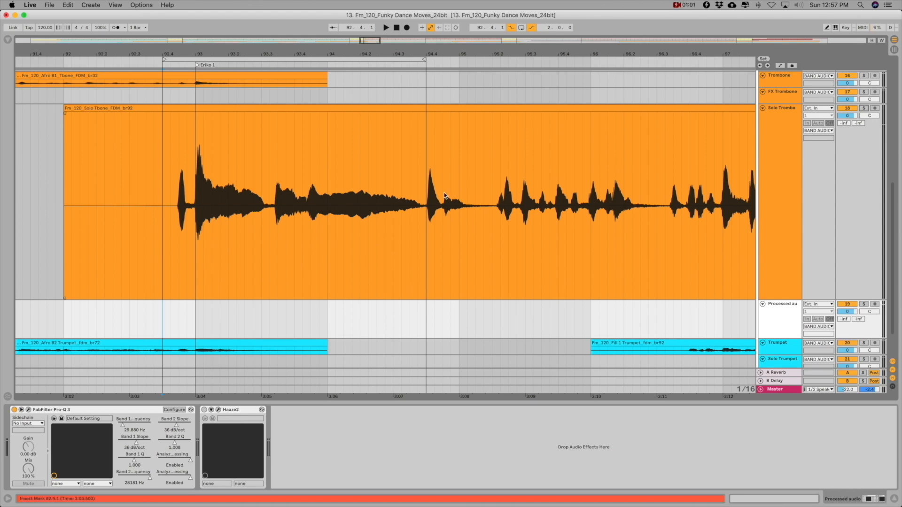
scroll(501, 202, up, 10)
scroll(359, 156, down, 12)
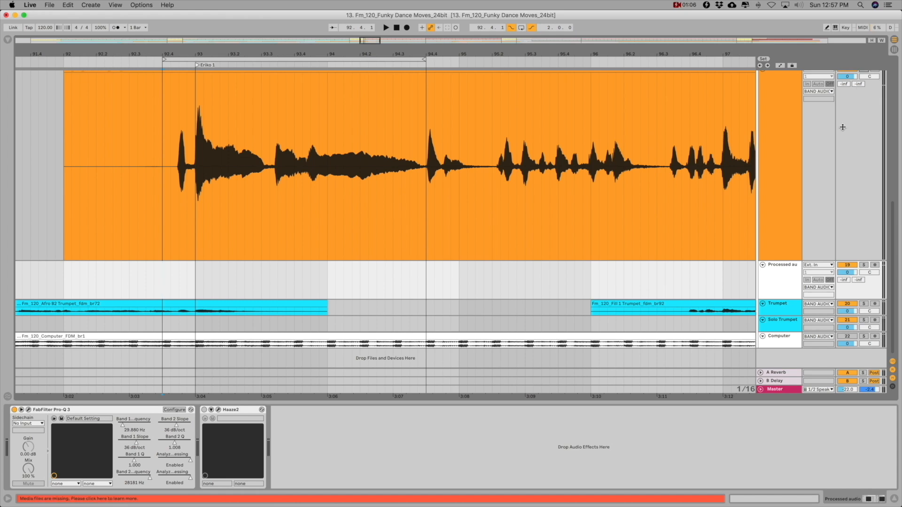
scroll(579, 313, up, 2)
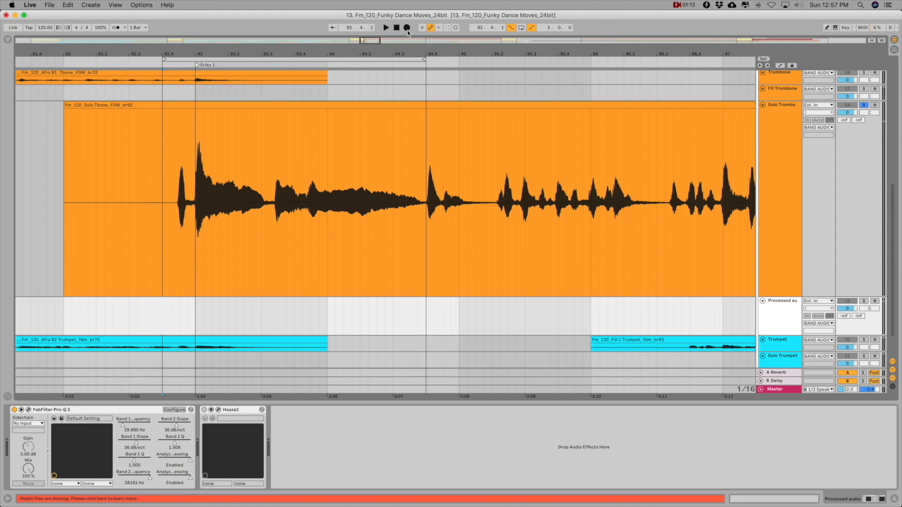
Raise the low-cut frequency of the Solo Trombone track's EQ Eight to 1.50 kHz.
click(776, 329)
click(776, 238)
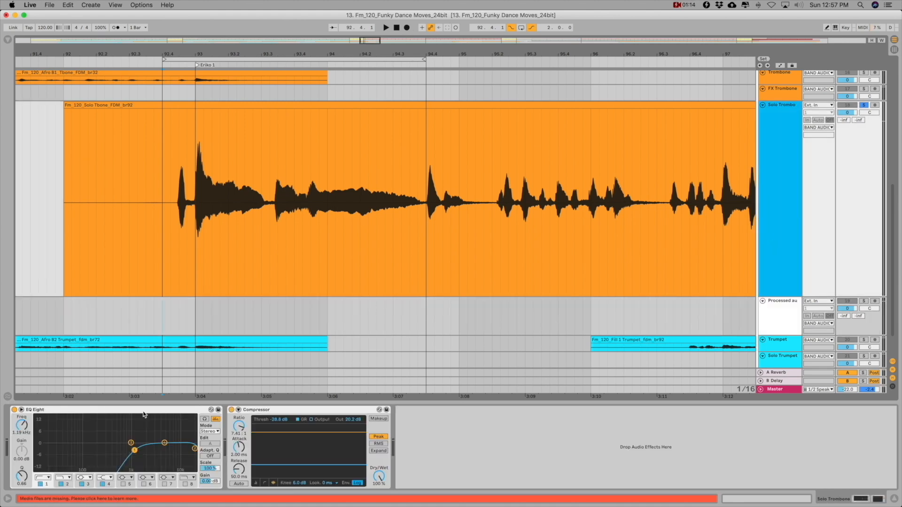
drag(135, 450, 140, 449)
Audition the Solo Trombone with EQ Eight and Compressor switched off and back on to compare the sound.
click(14, 411)
key(space)
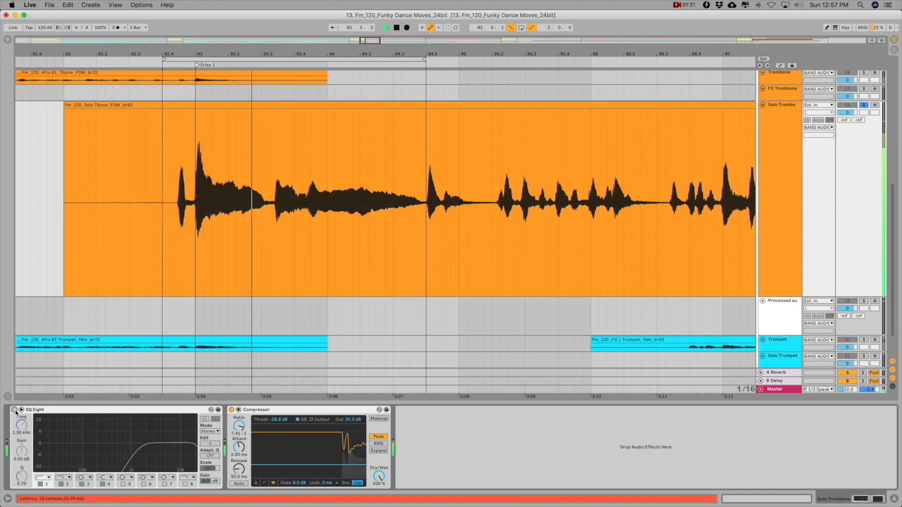
click(231, 410)
click(232, 410)
key(space)
click(15, 410)
key(space)
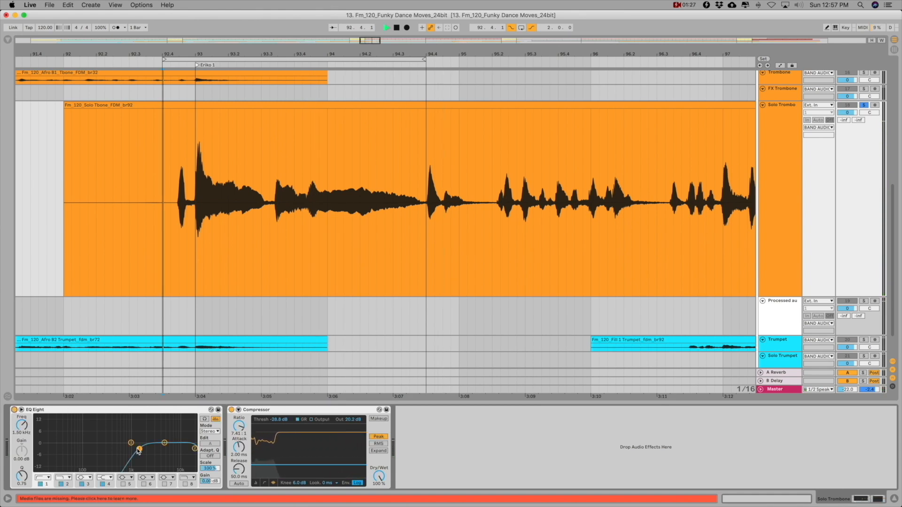
key(space)
Set the Processed audio track's input to Resampling, arm it for recording and set its monitoring to Auto.
click(792, 317)
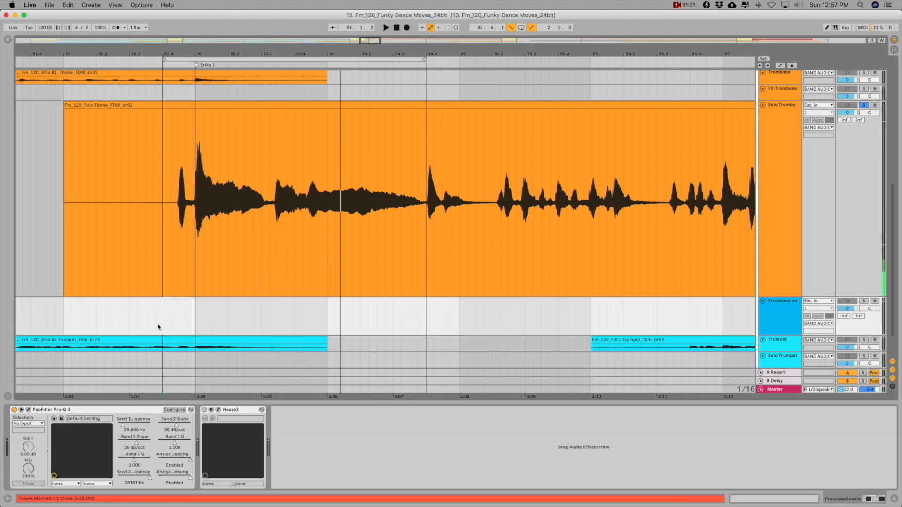
click(818, 301)
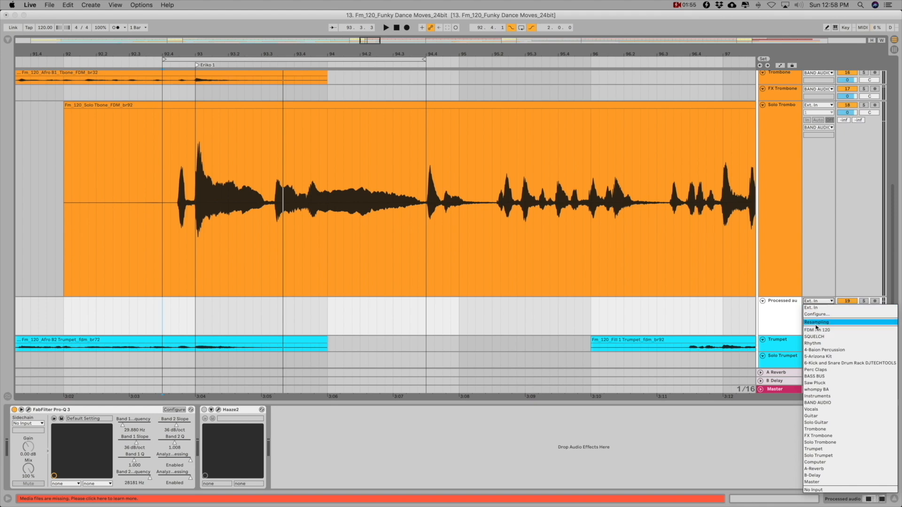
click(817, 323)
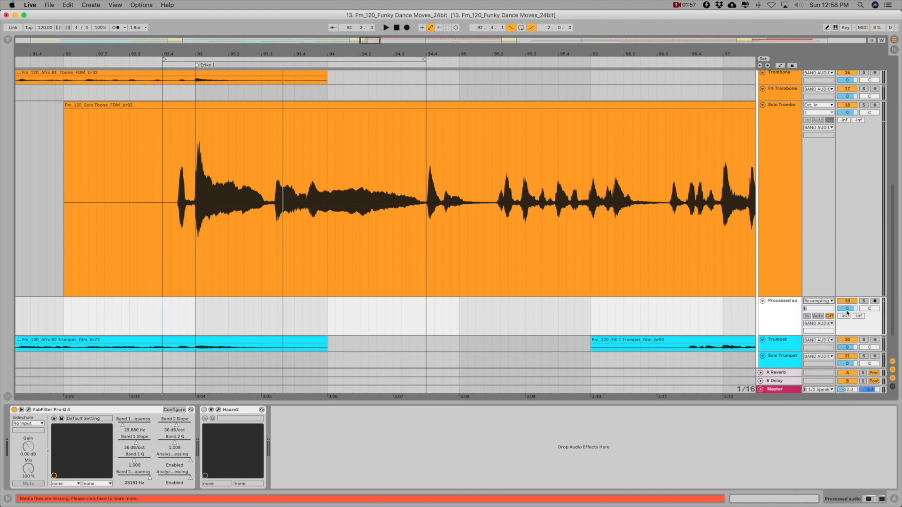
click(875, 301)
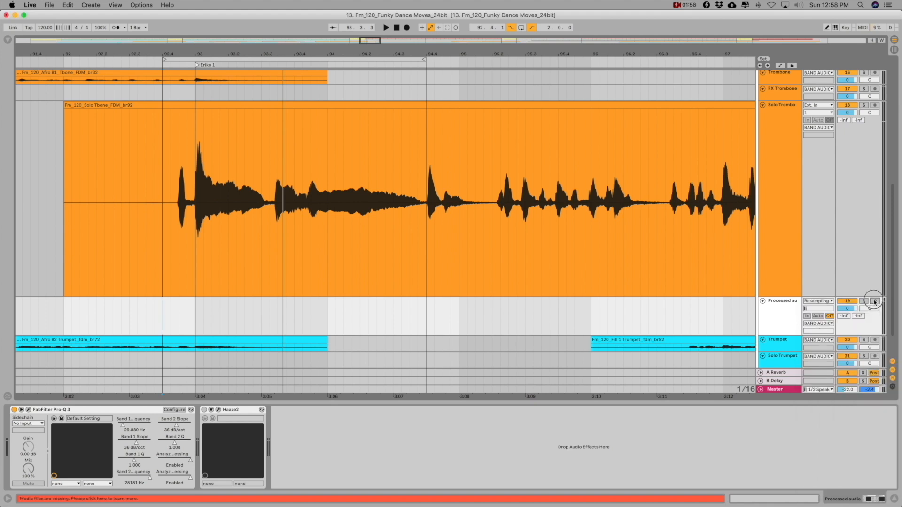
click(819, 316)
Record the soloed, processed Solo Trombone onto the Processed audio track from 92.4.1 to 94.4.1.
key(space)
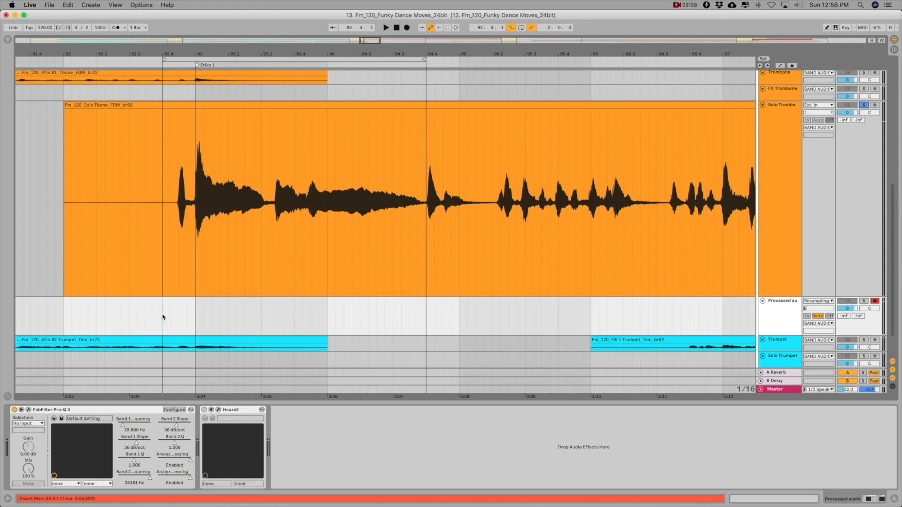
scroll(162, 317, right, 1)
click(407, 27)
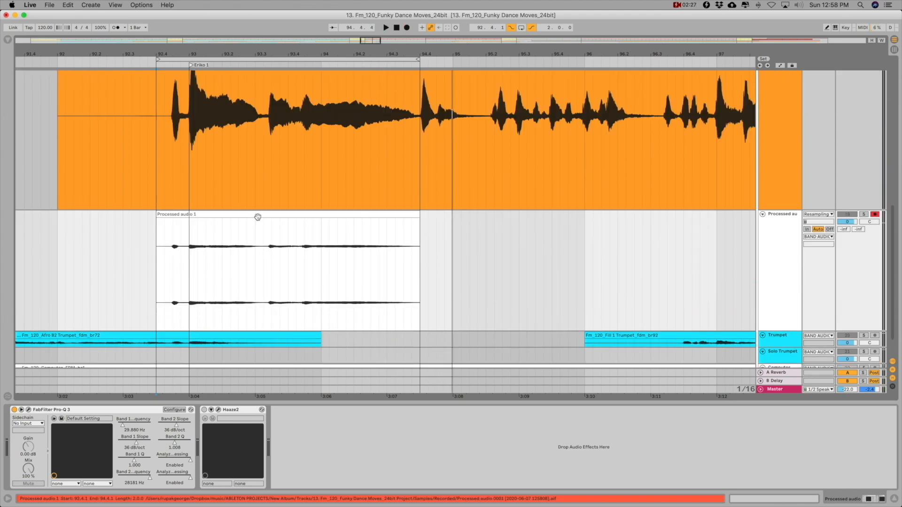
Delete FabFilter Pro-Q 3 and Haaze2 from the Processed audio track.
click(258, 216)
click(115, 410)
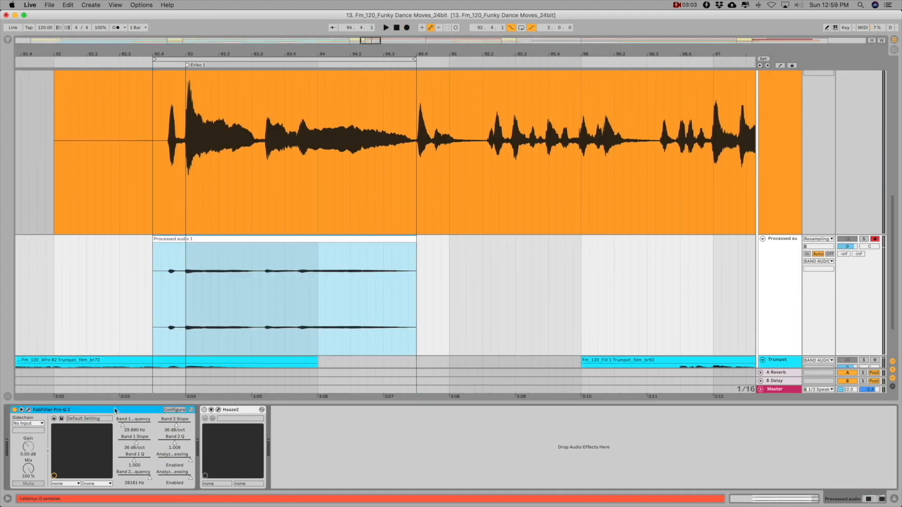
key(Delete)
key(Delete)
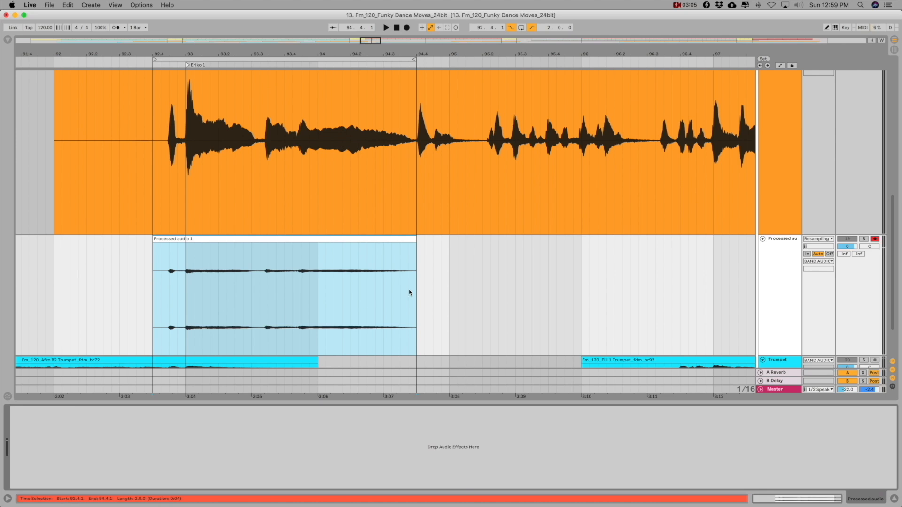
Move the solo from Solo Trombone to the disarmed Processed audio track and play back its recorded clip.
scroll(427, 288, up, 3)
scroll(427, 289, down, 1)
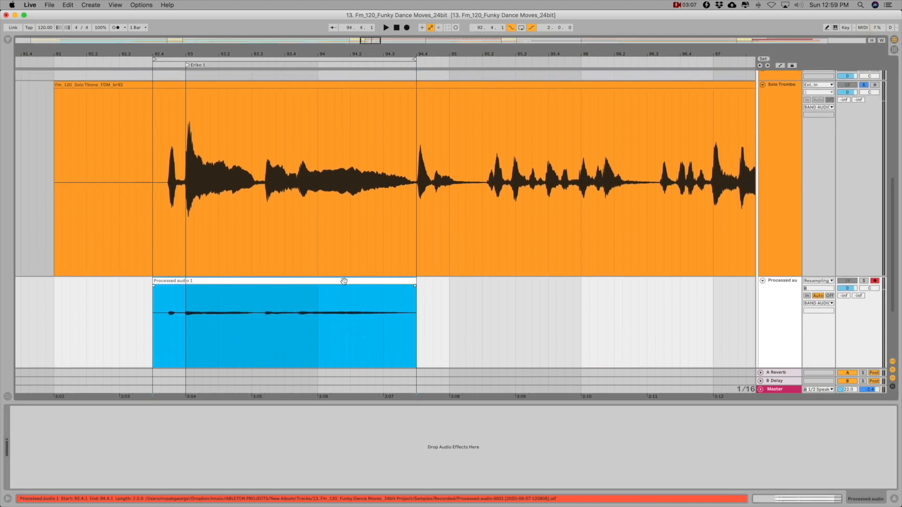
click(868, 85)
click(864, 281)
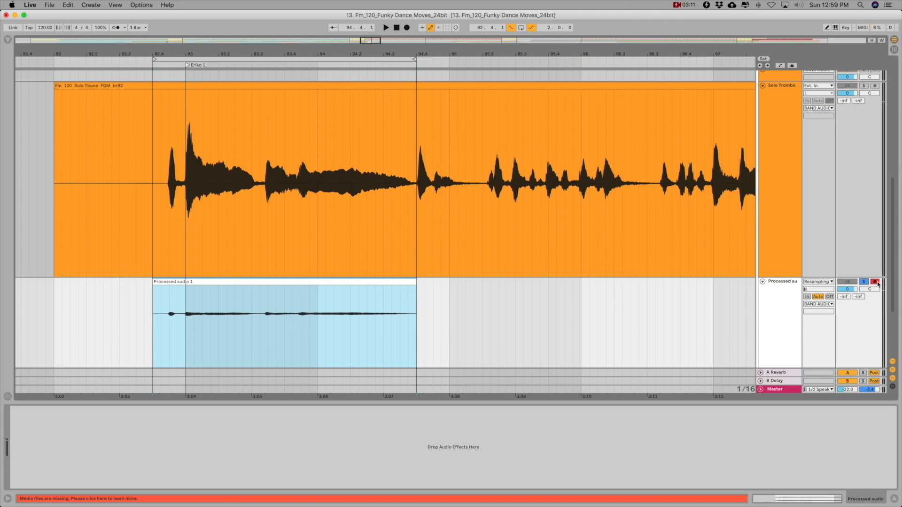
click(218, 282)
key(space)
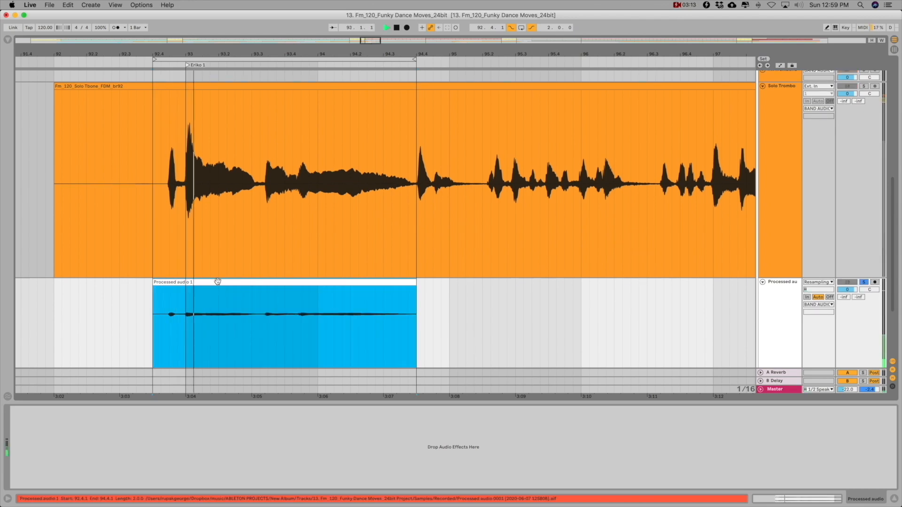
scroll(303, 329, down, 3)
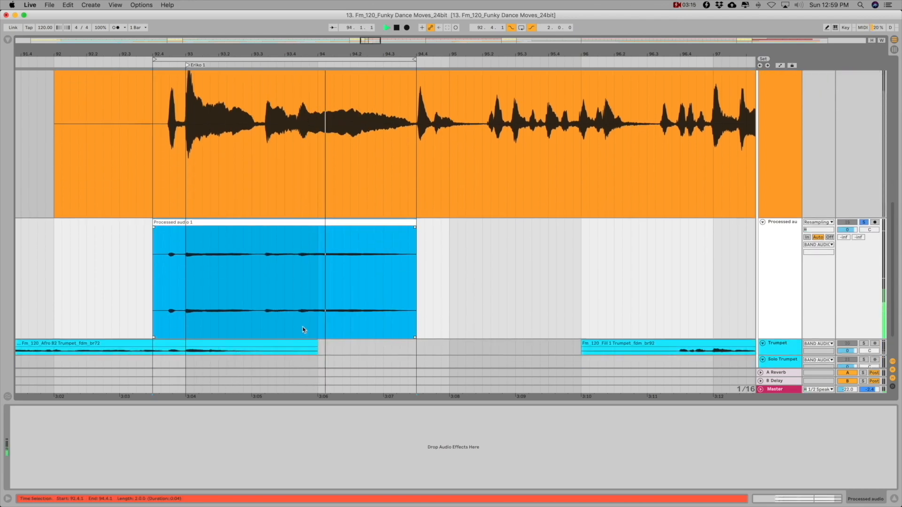
key(space)
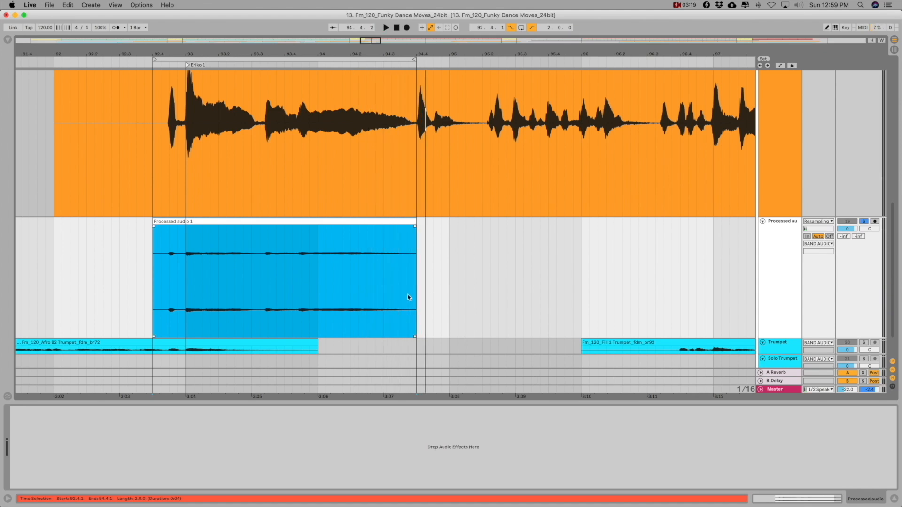